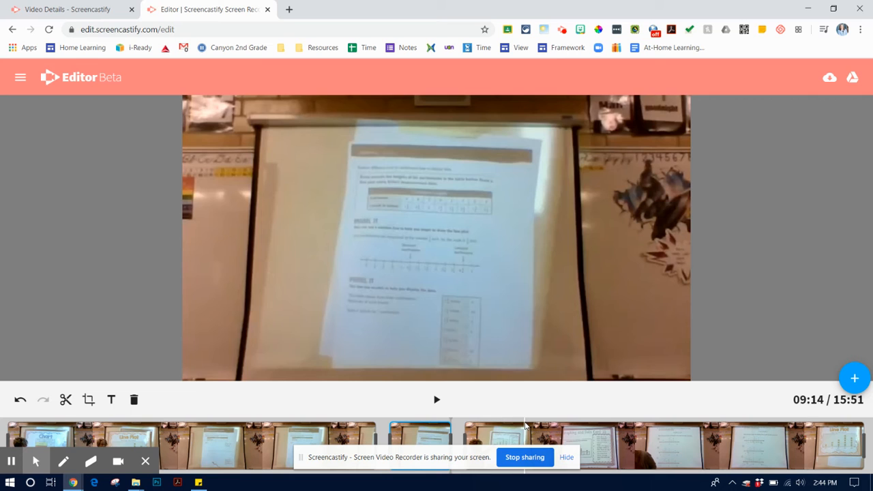
# Delete the short middle clip from the timeline.
pyautogui.click(422, 430)
pyautogui.click(421, 429)
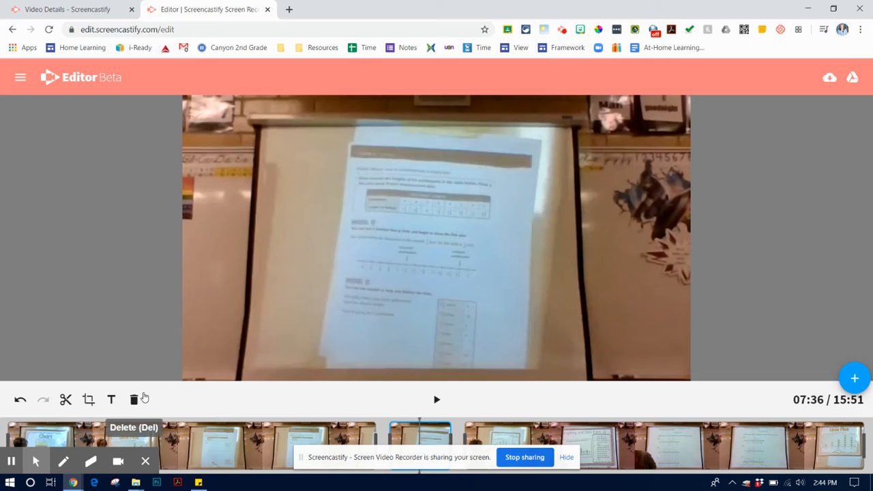
pyautogui.click(137, 399)
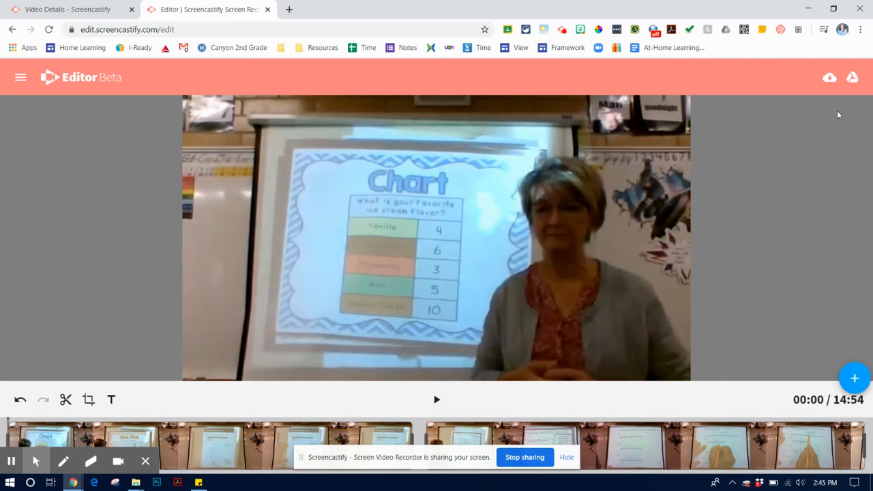
# Save the edited video to Google Drive with the name Sample.
pyautogui.click(830, 78)
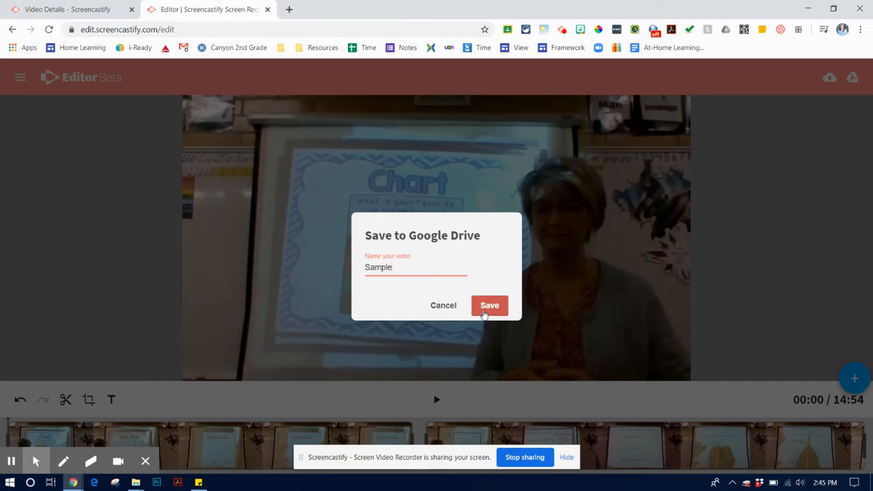
pyautogui.click(495, 305)
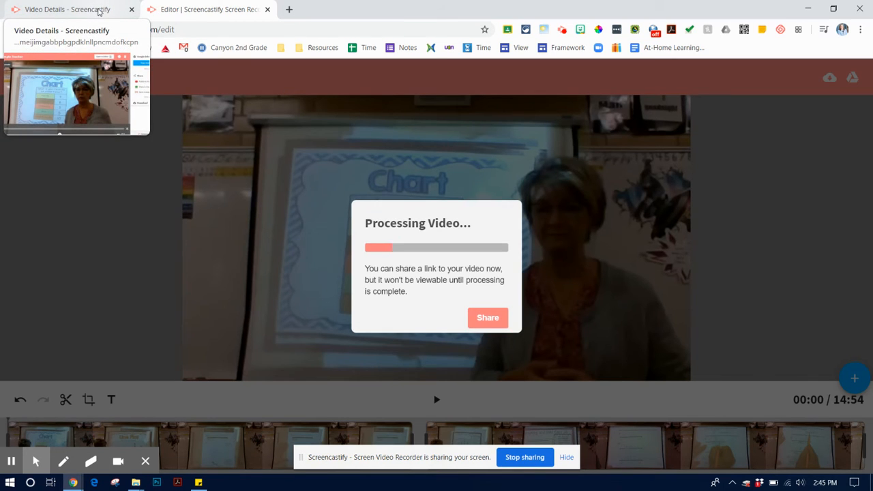
# Return to the video details page, go to My Recordings and open the 01:38 recording Untitled: Mar 23, 2020 3:40 PM.
pyautogui.click(99, 12)
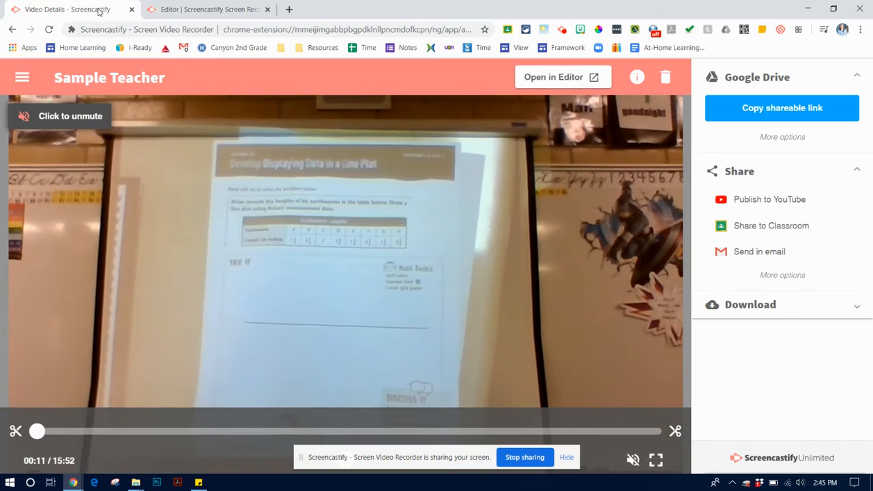
pyautogui.click(22, 77)
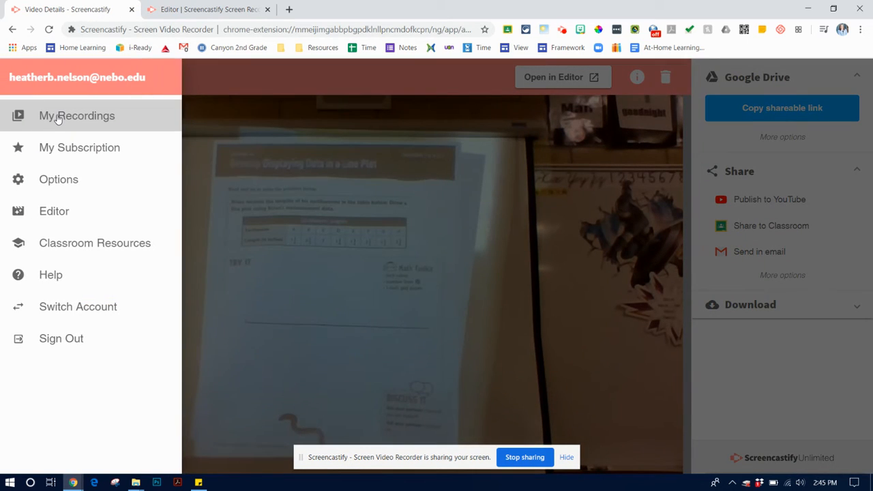
pyautogui.click(58, 117)
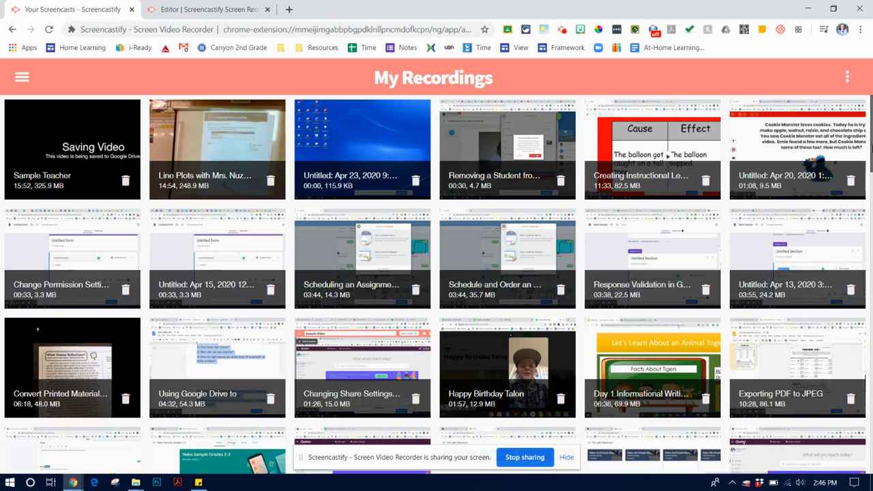
pyautogui.scroll(-2, 866, 177)
pyautogui.scroll(-2, 864, 173)
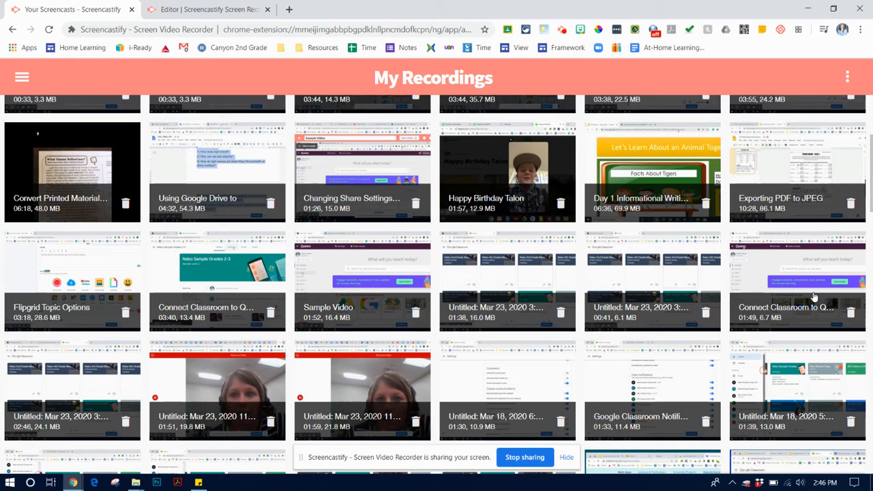
pyautogui.click(508, 283)
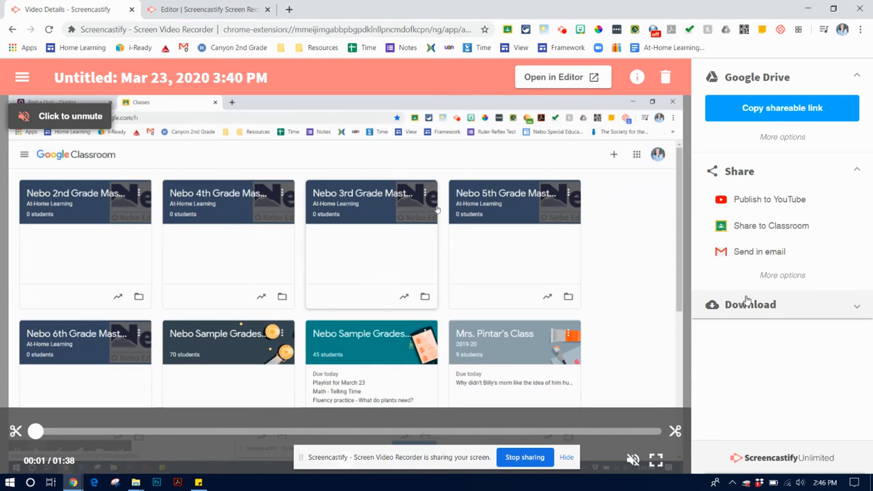
# Download the recording to the Downloads folder as a WEBM file named Sample Video 1.
pyautogui.click(747, 304)
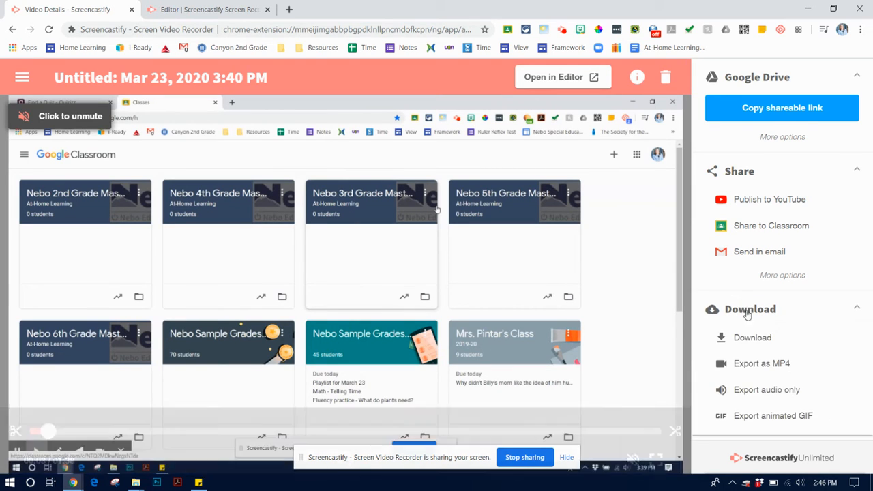
pyautogui.click(748, 346)
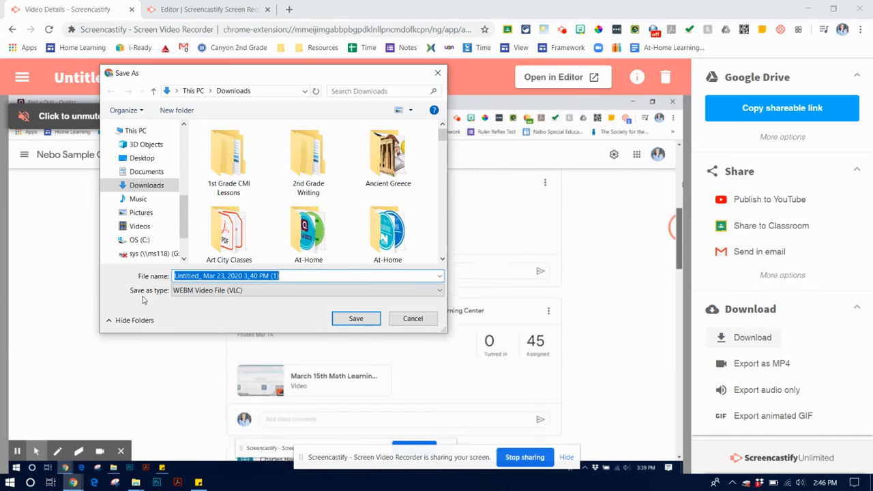
pyautogui.write('Sample')
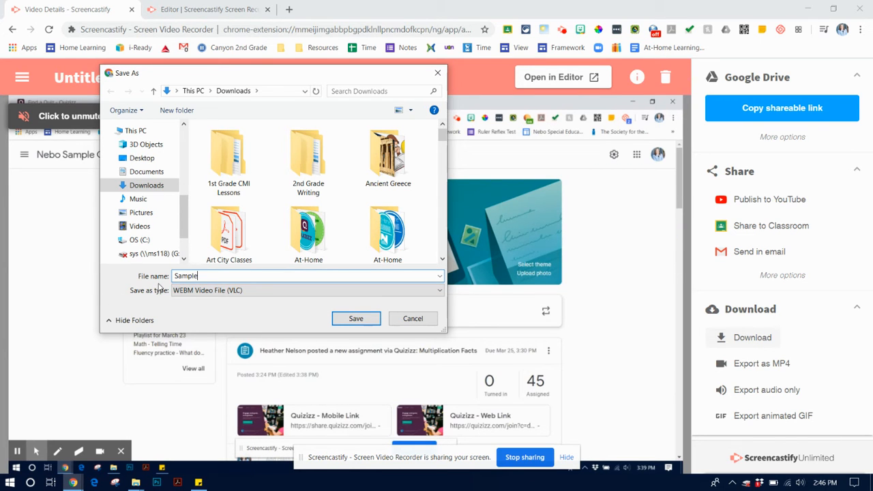
pyautogui.write(' Video 1')
pyautogui.press('Return')
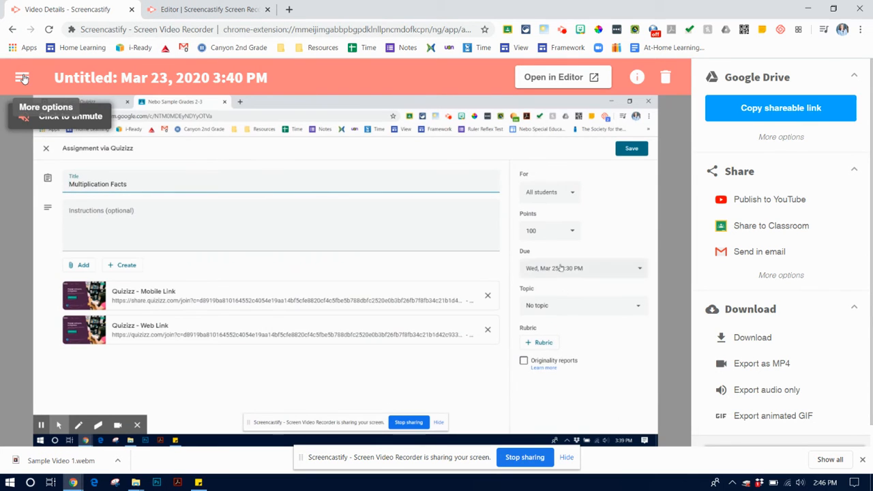
# Find the 01:49 recording Connect Classroom to Quizizz in My Recordings and open it in the editor.
pyautogui.click(22, 77)
pyautogui.click(43, 126)
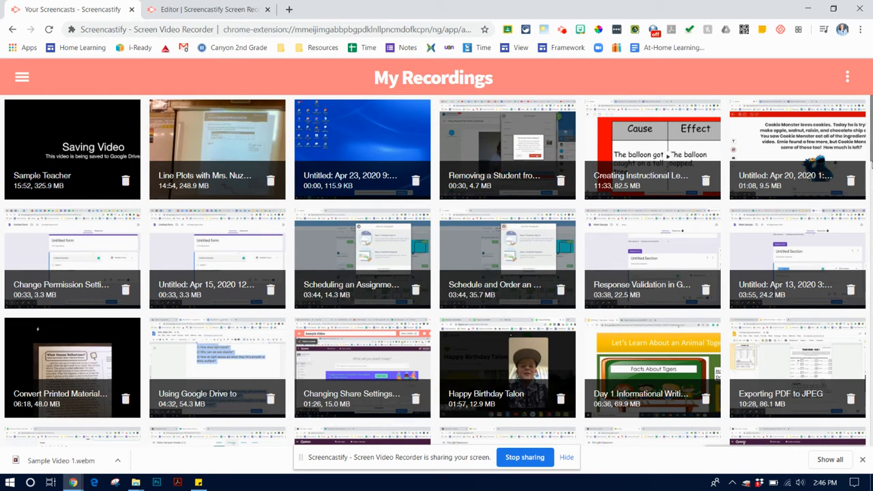
pyautogui.moveTo(870, 130); pyautogui.dragTo(862, 172)
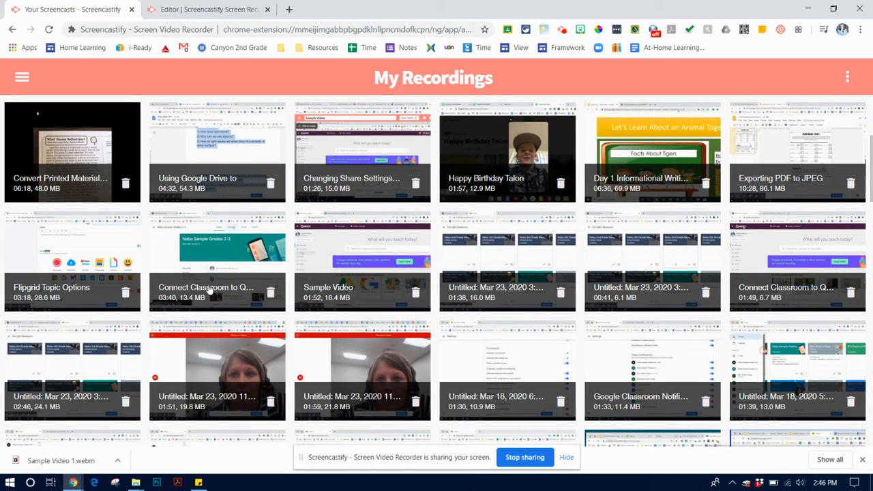
pyautogui.click(807, 276)
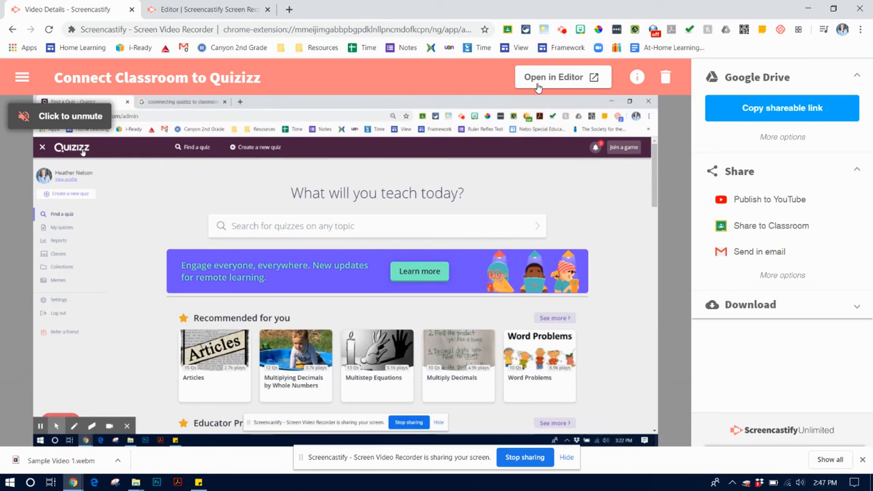
pyautogui.click(537, 82)
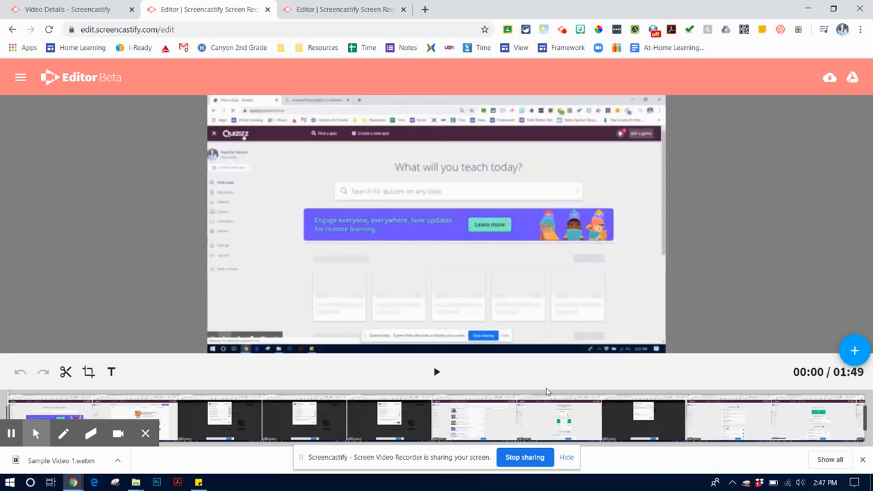
# Scan the clip along the timeline and place the playhead at 01:26.
pyautogui.click(514, 399)
pyautogui.click(597, 400)
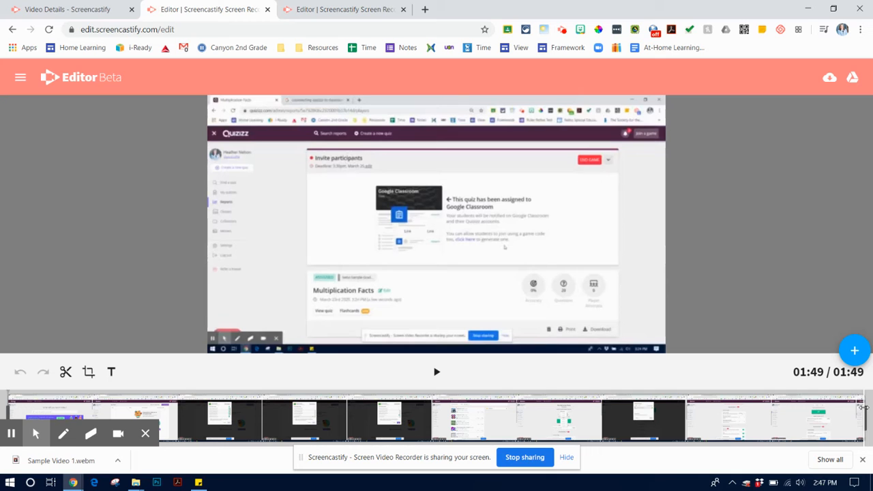
pyautogui.click(861, 410)
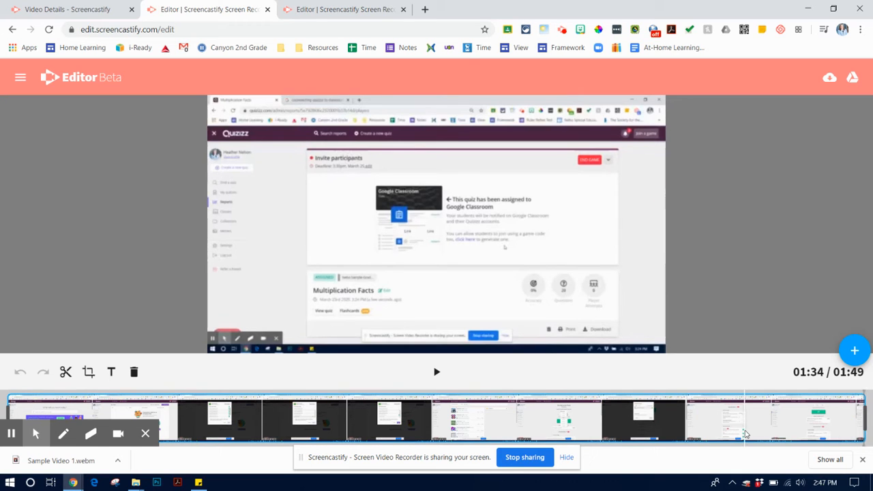
pyautogui.click(709, 424)
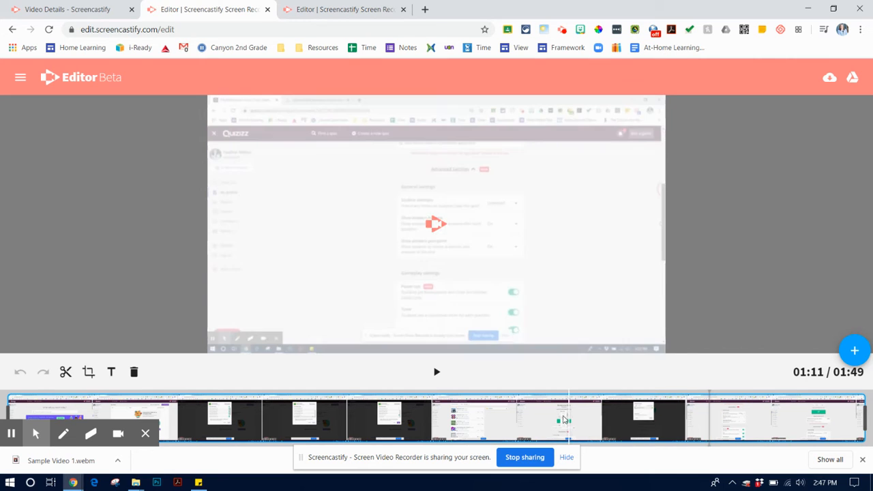
pyautogui.click(433, 413)
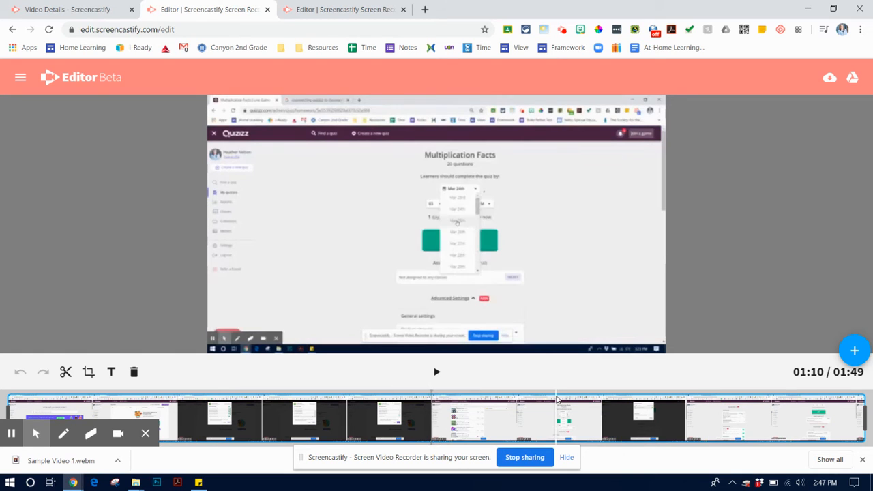
pyautogui.click(557, 408)
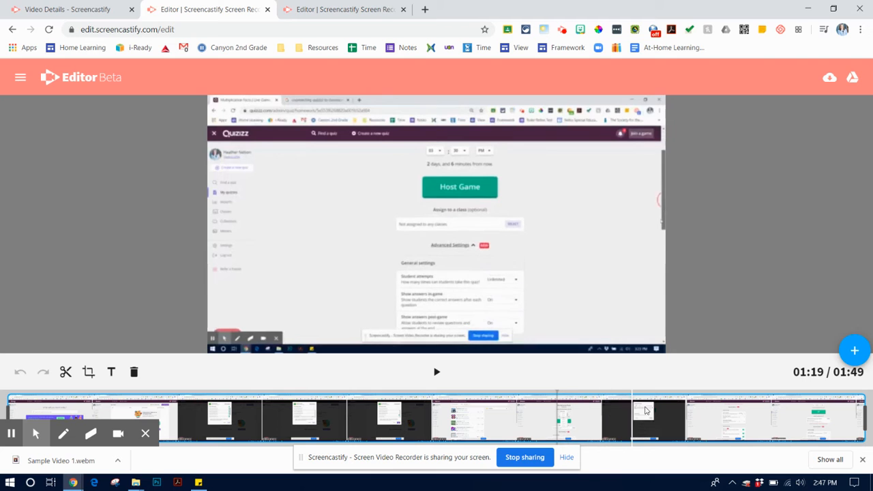
pyautogui.click(682, 403)
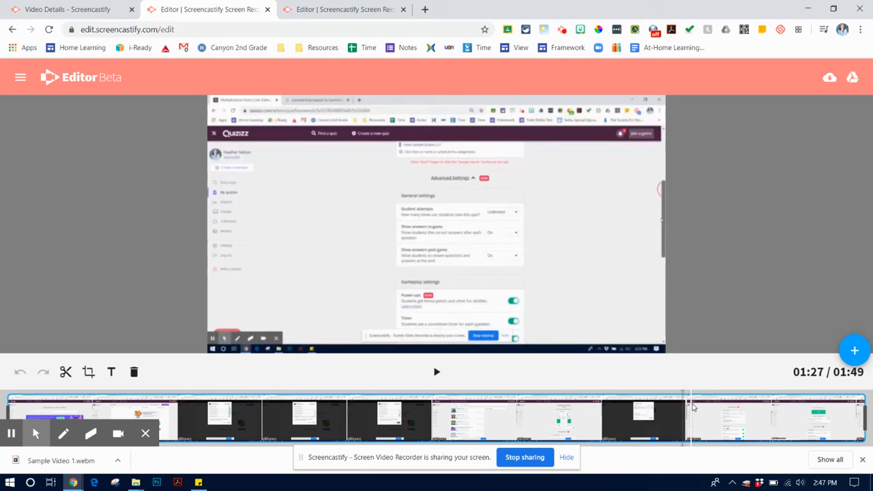
pyautogui.moveTo(690, 403); pyautogui.dragTo(709, 405)
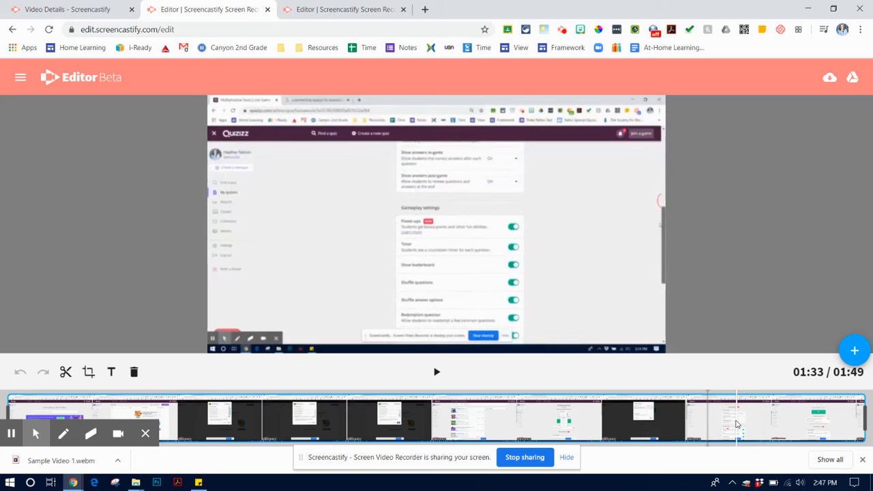
pyautogui.moveTo(709, 424); pyautogui.dragTo(682, 424)
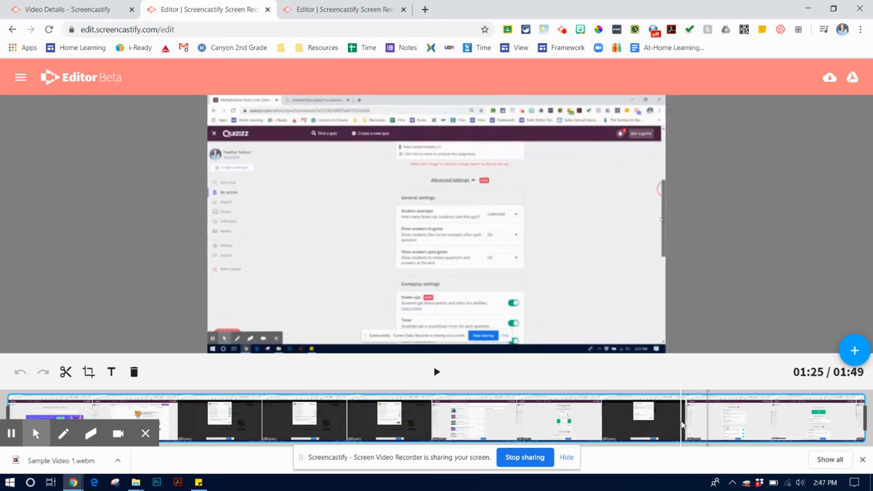
pyautogui.click(685, 424)
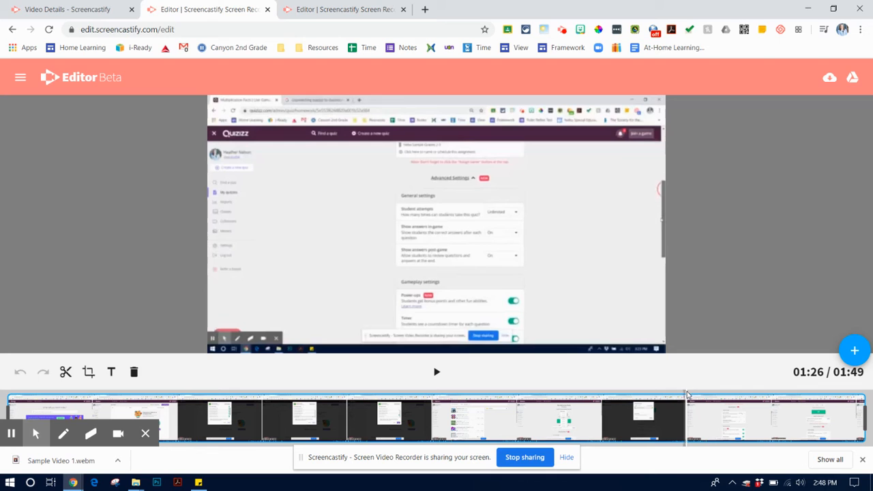
# Enter and leave crop mode without cropping, try splitting the clip at 01:26, and undo the split.
pyautogui.click(88, 373)
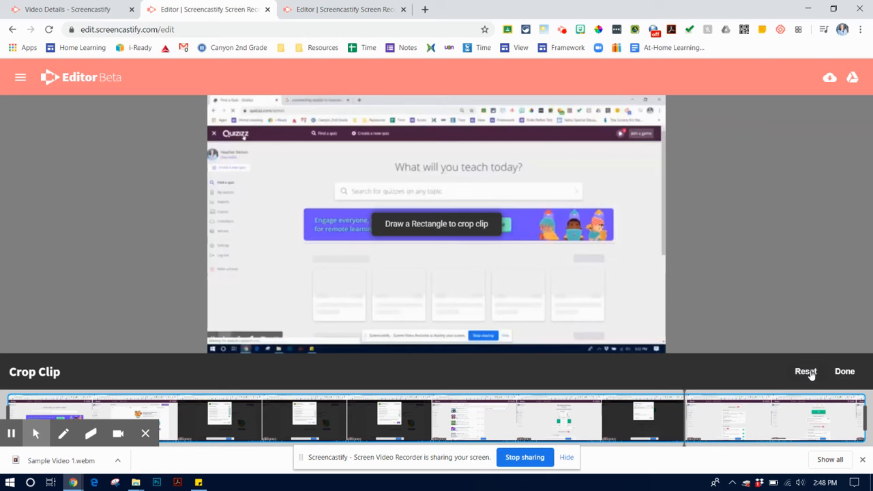
pyautogui.click(845, 373)
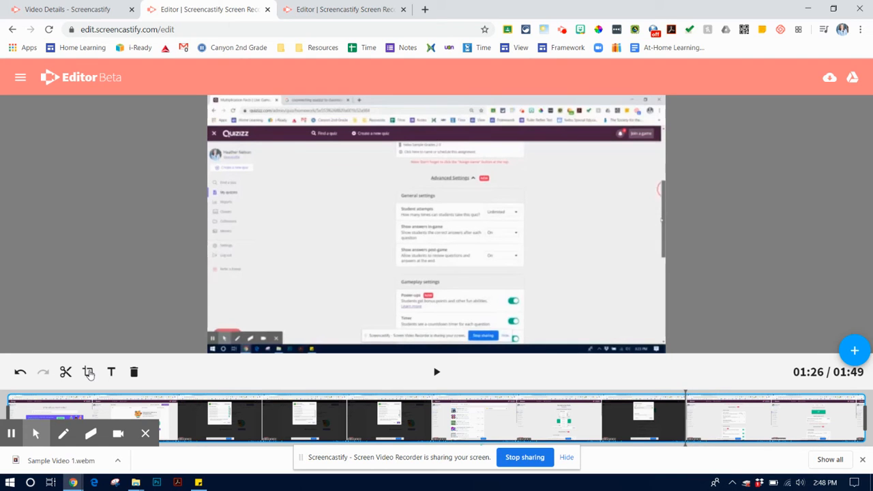
pyautogui.click(66, 373)
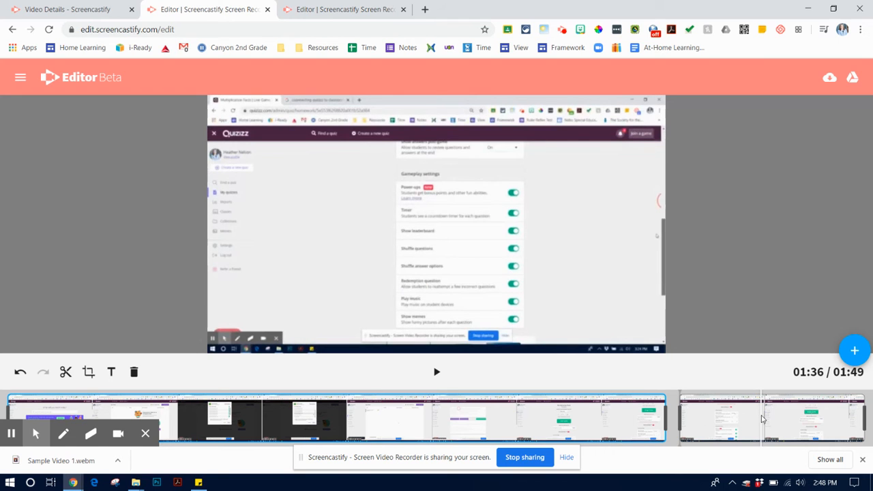
pyautogui.click(21, 374)
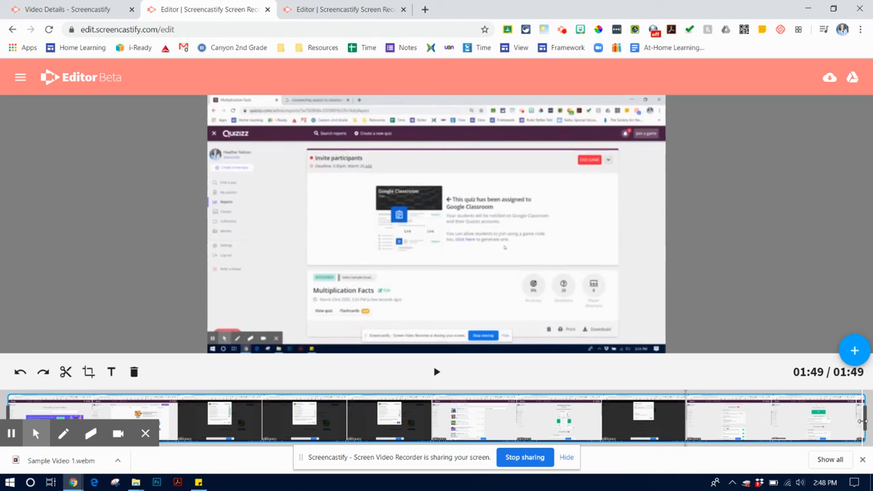
# Trim the end of the clip back to 01:26 and check the footage near the new end.
pyautogui.moveTo(863, 420); pyautogui.dragTo(685, 416)
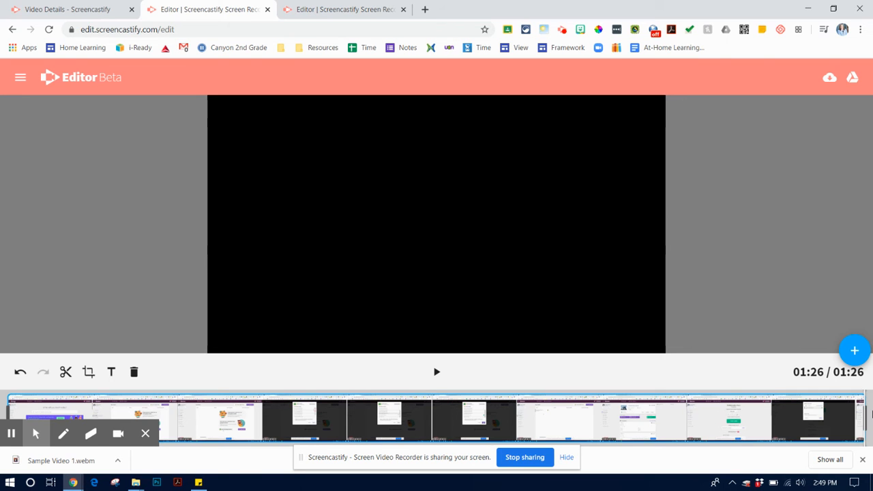
pyautogui.moveTo(863, 417); pyautogui.dragTo(830, 417)
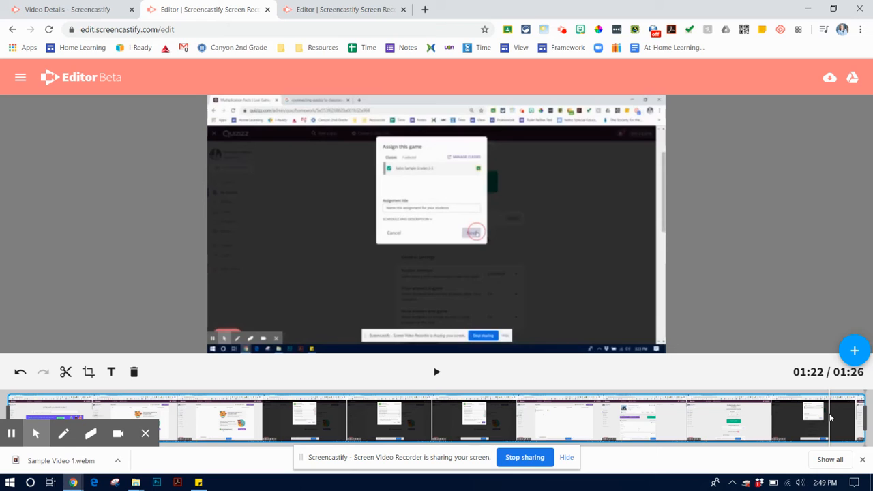
pyautogui.moveTo(831, 417); pyautogui.dragTo(856, 408)
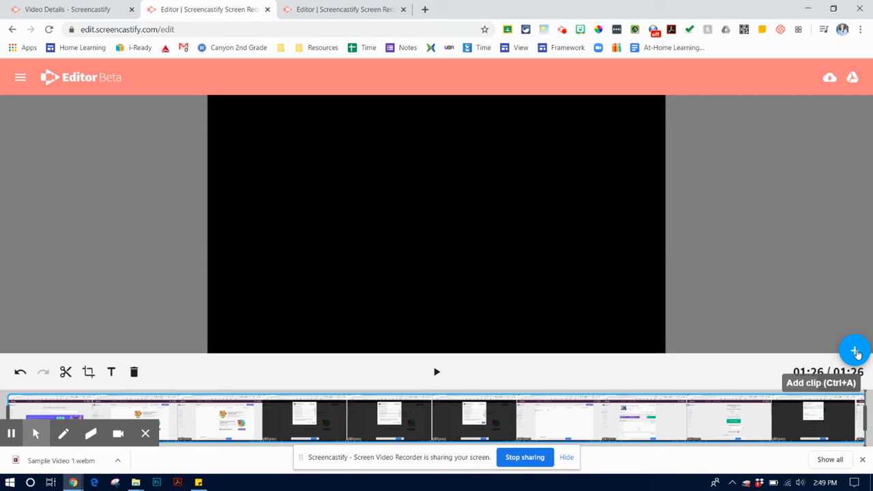
# Add the downloaded file Sample Video 1 from the Downloads folder as a second clip after the trimmed recording.
pyautogui.click(855, 352)
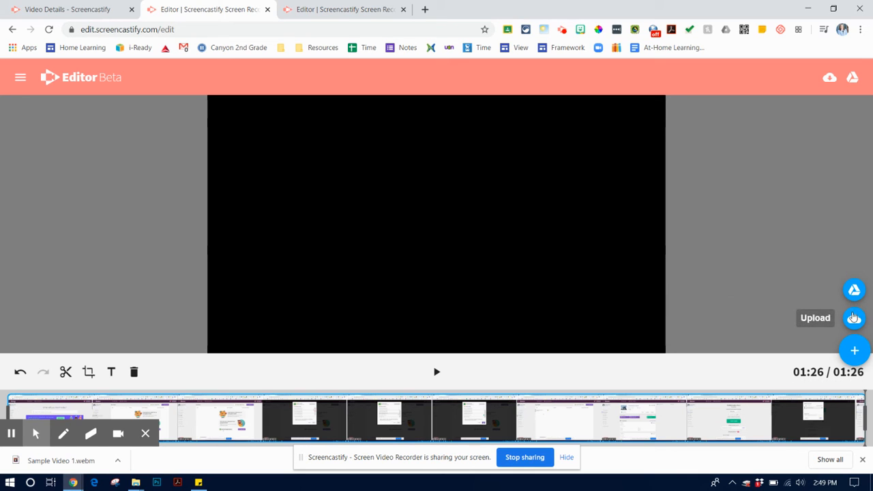
pyautogui.click(853, 317)
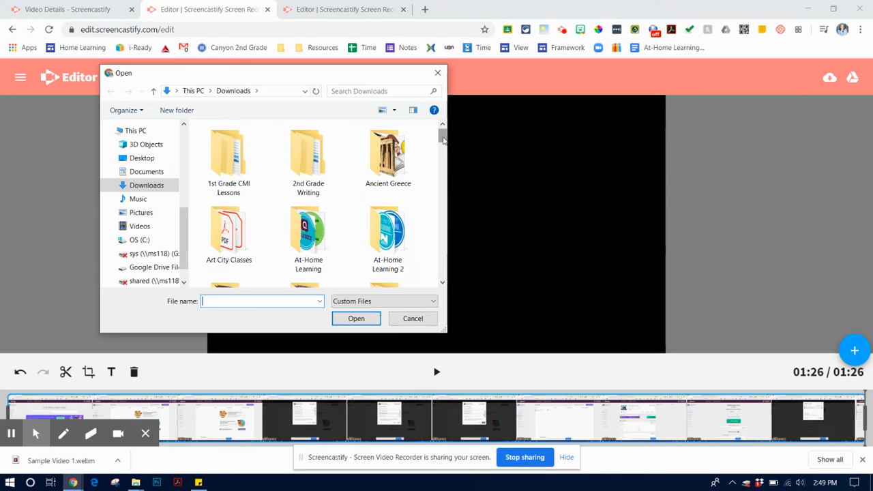
pyautogui.moveTo(442, 139); pyautogui.dragTo(442, 213)
pyautogui.scroll(-5, 411, 219)
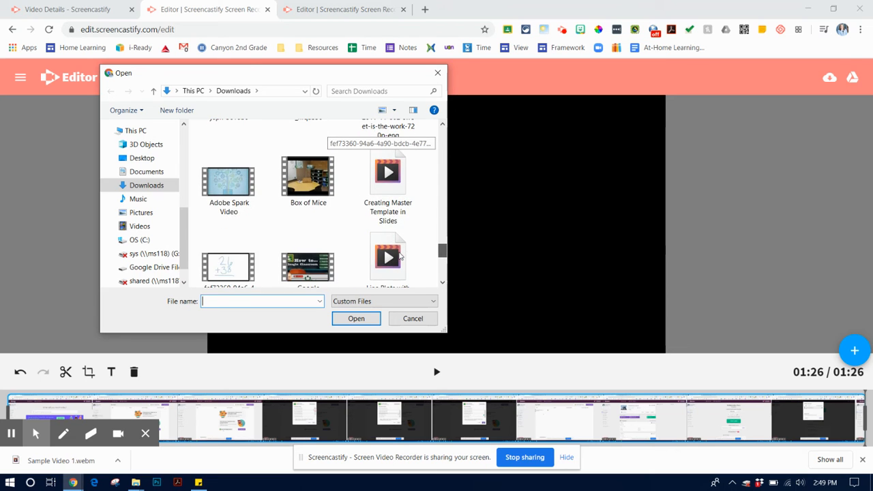
pyautogui.scroll(-2, 398, 266)
pyautogui.scroll(-3, 398, 266)
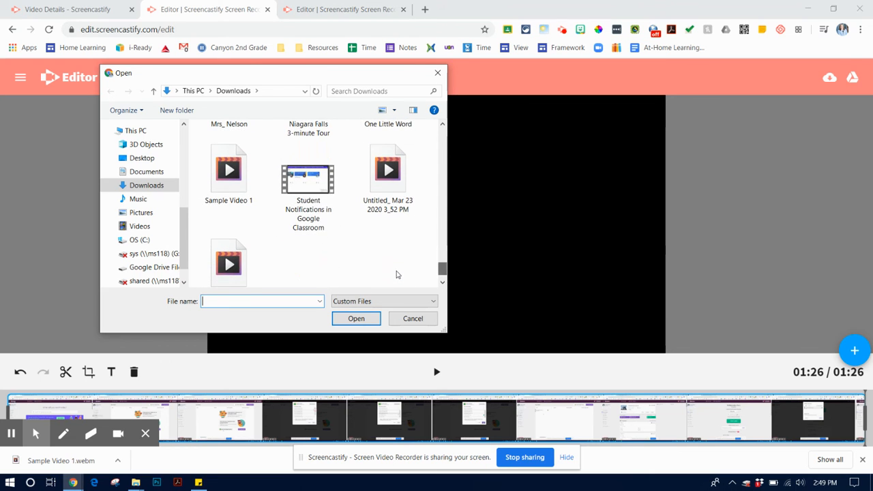
pyautogui.click(222, 188)
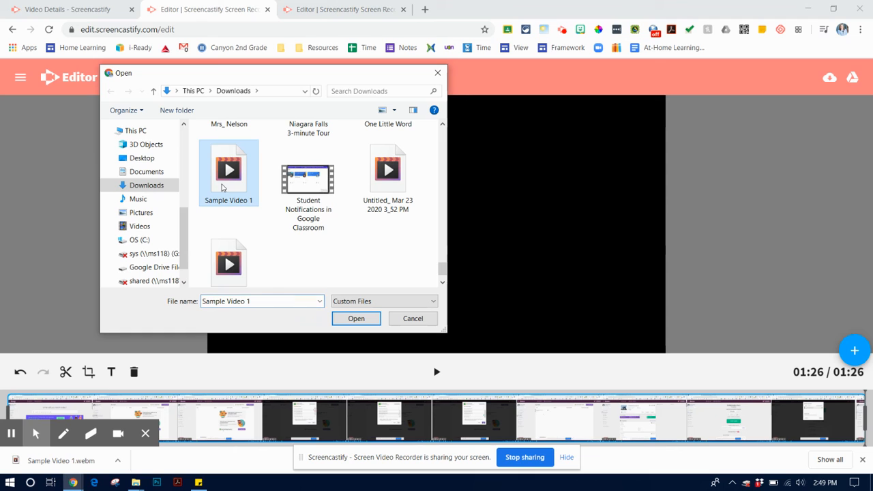
pyautogui.click(357, 317)
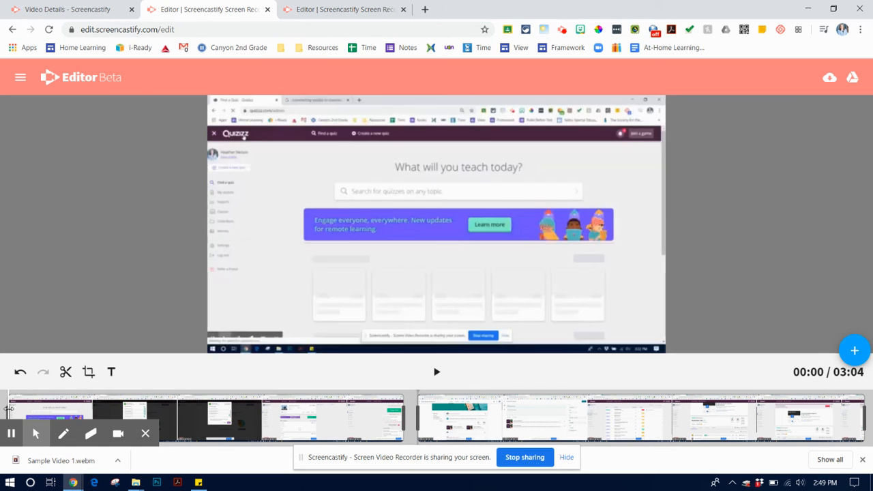
# Select the first clip, place the playhead at 01:15, and play the footage to 01:22 to review the clip's ending.
pyautogui.click(11, 409)
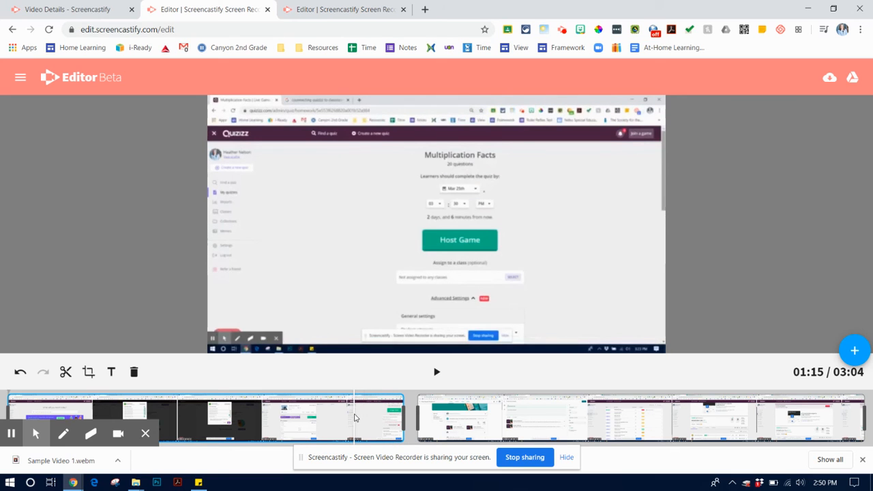
pyautogui.click(354, 417)
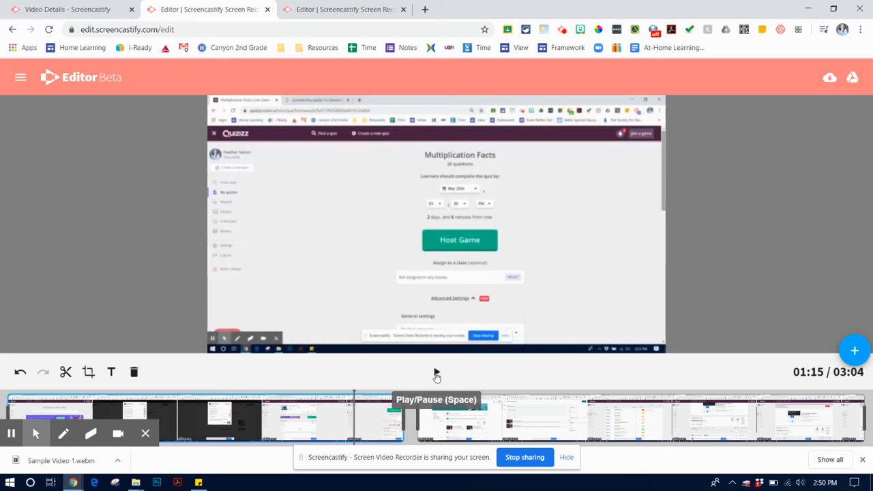
pyautogui.click(436, 374)
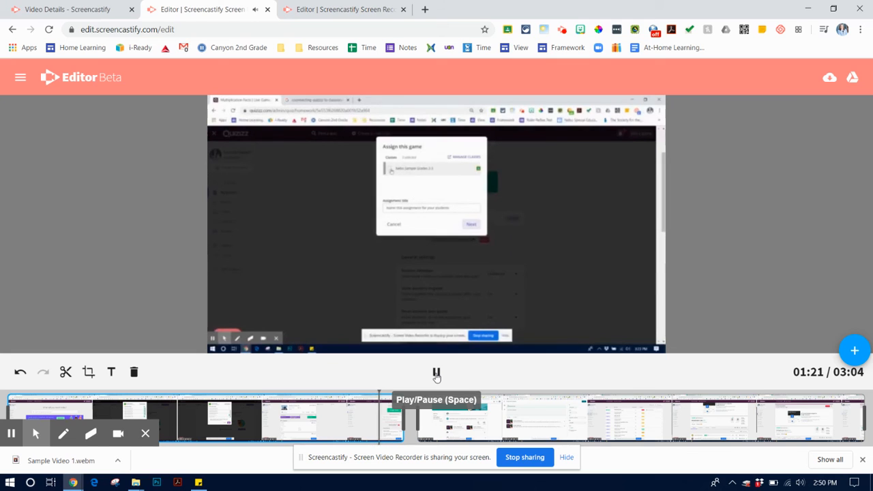
pyautogui.click(436, 374)
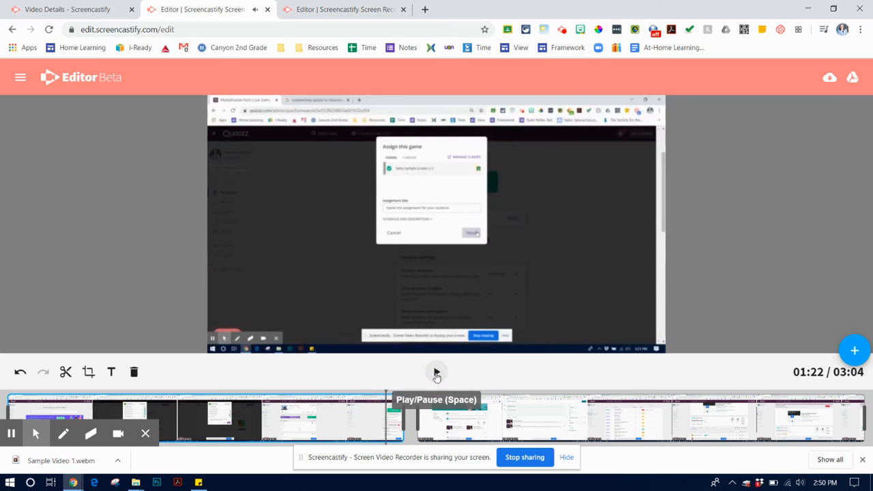
pyautogui.click(400, 402)
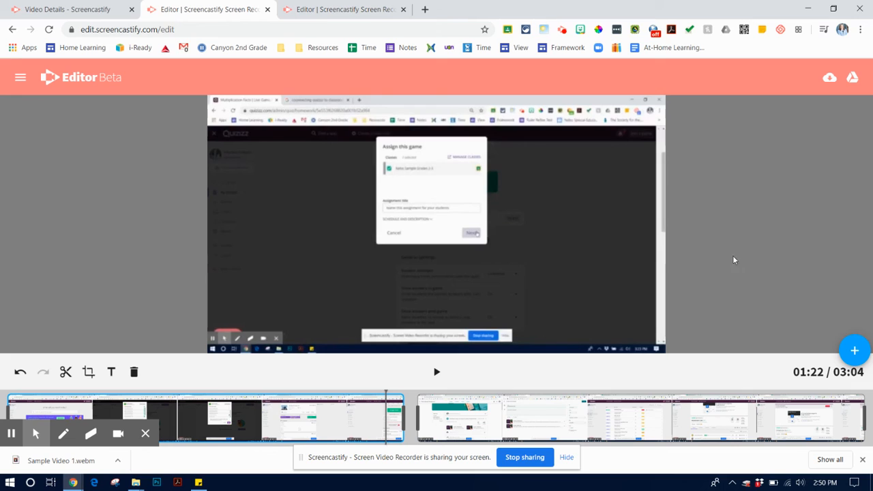
# Save the combined video to Google Drive under the name Sample Video 2.
pyautogui.click(850, 79)
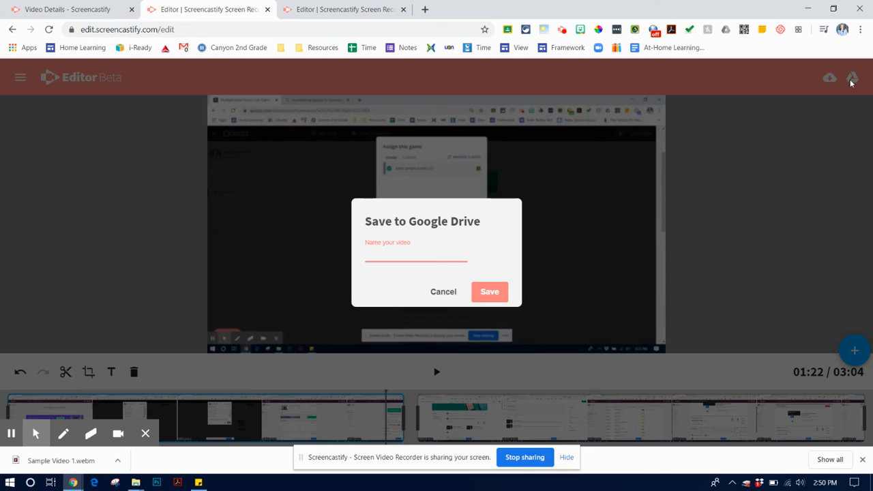
pyautogui.write('Sample Video 2')
pyautogui.click(491, 292)
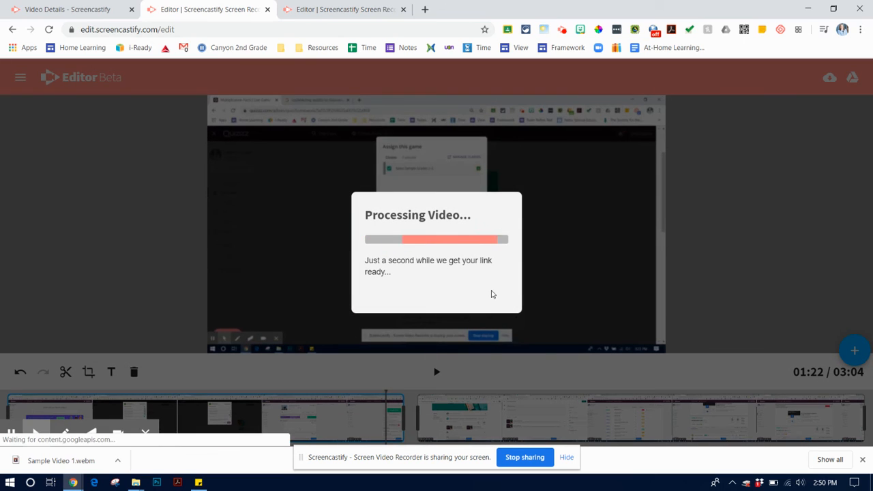